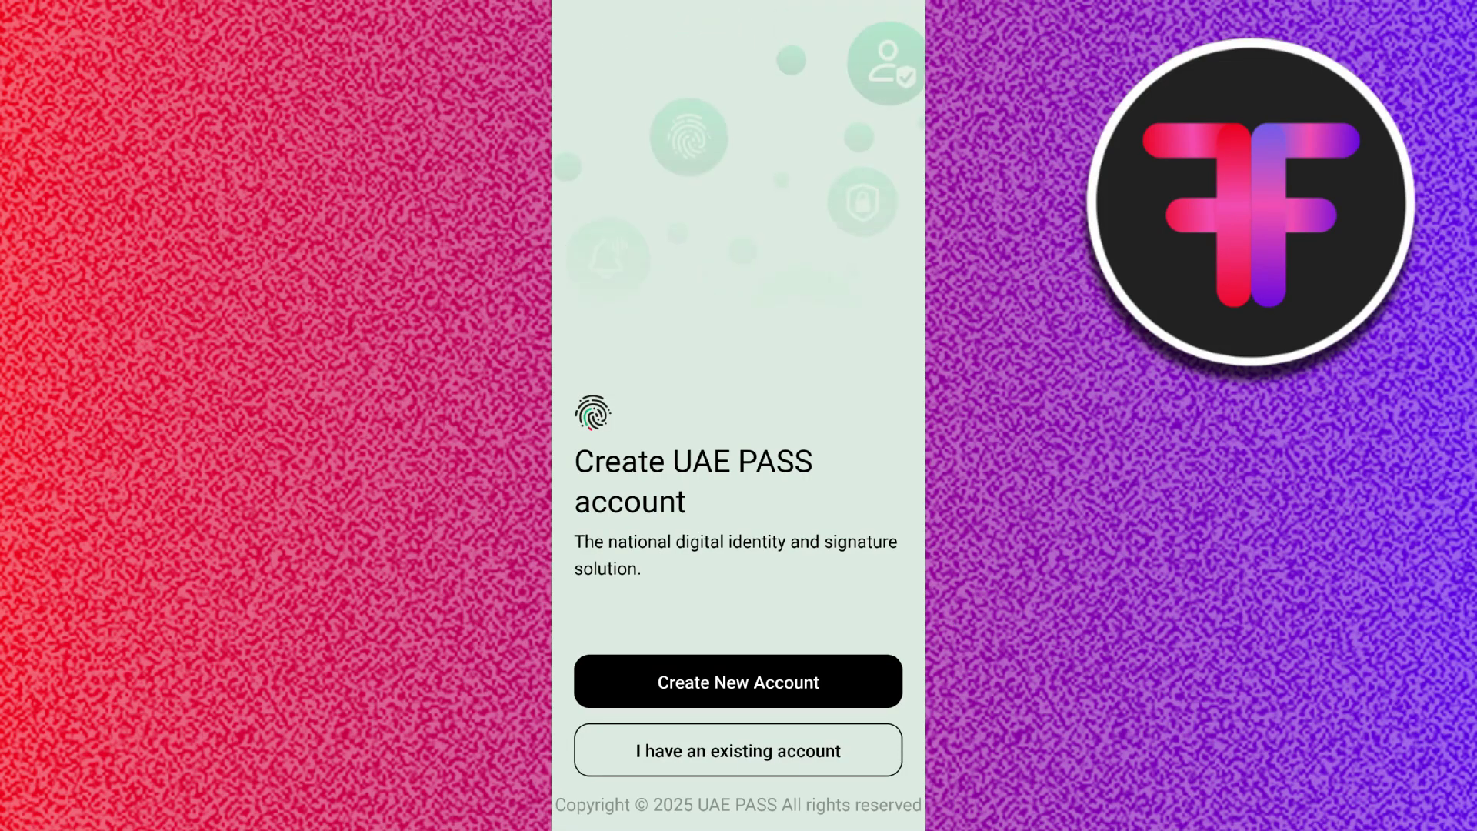
Choose Create New Account to bring up the UAE PASS Terms & Conditions
click(739, 750)
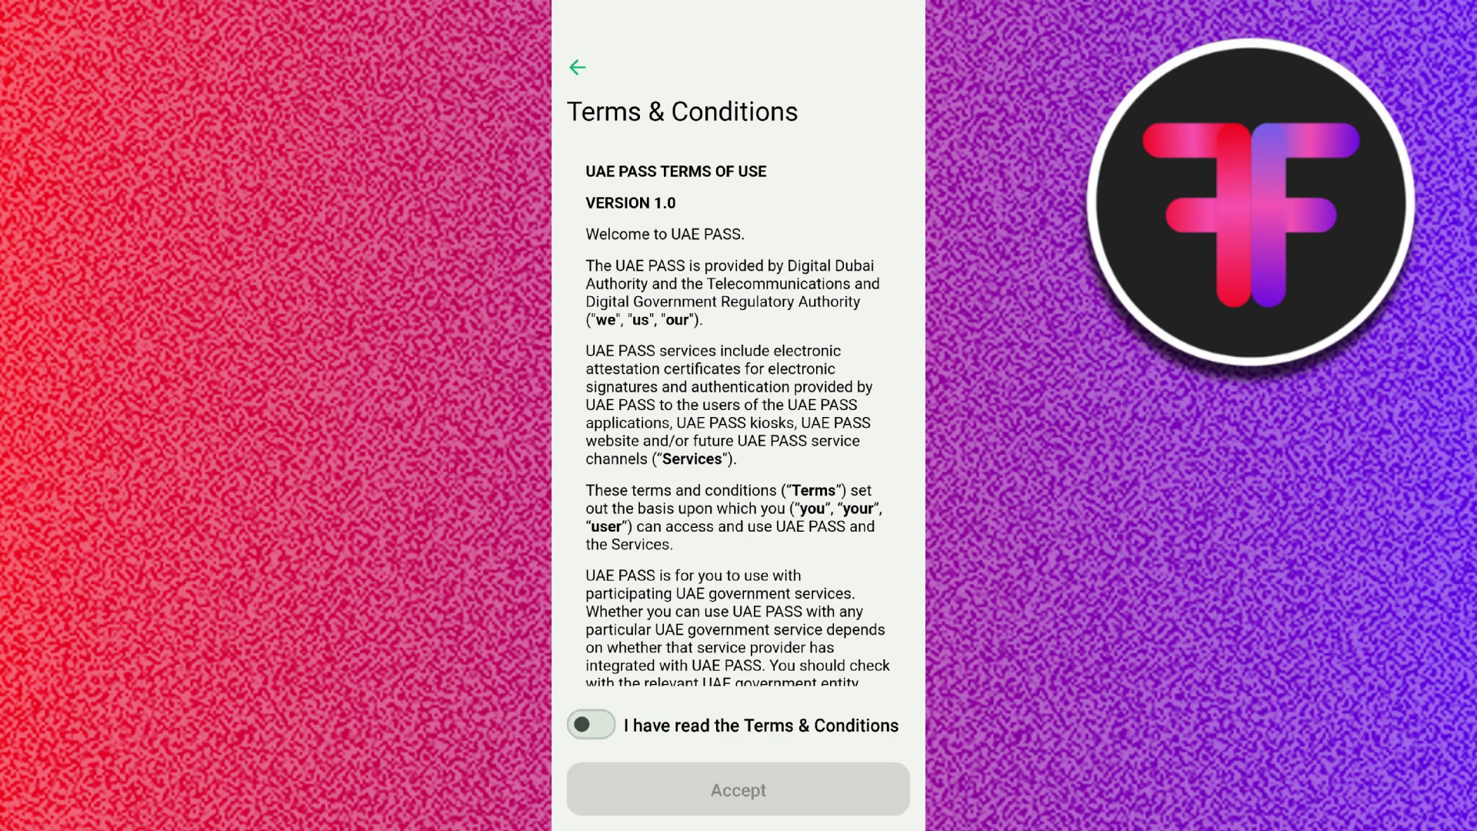
scroll(739, 415, down, 5)
scroll(738, 415, down, 5)
scroll(738, 415, down, 5)
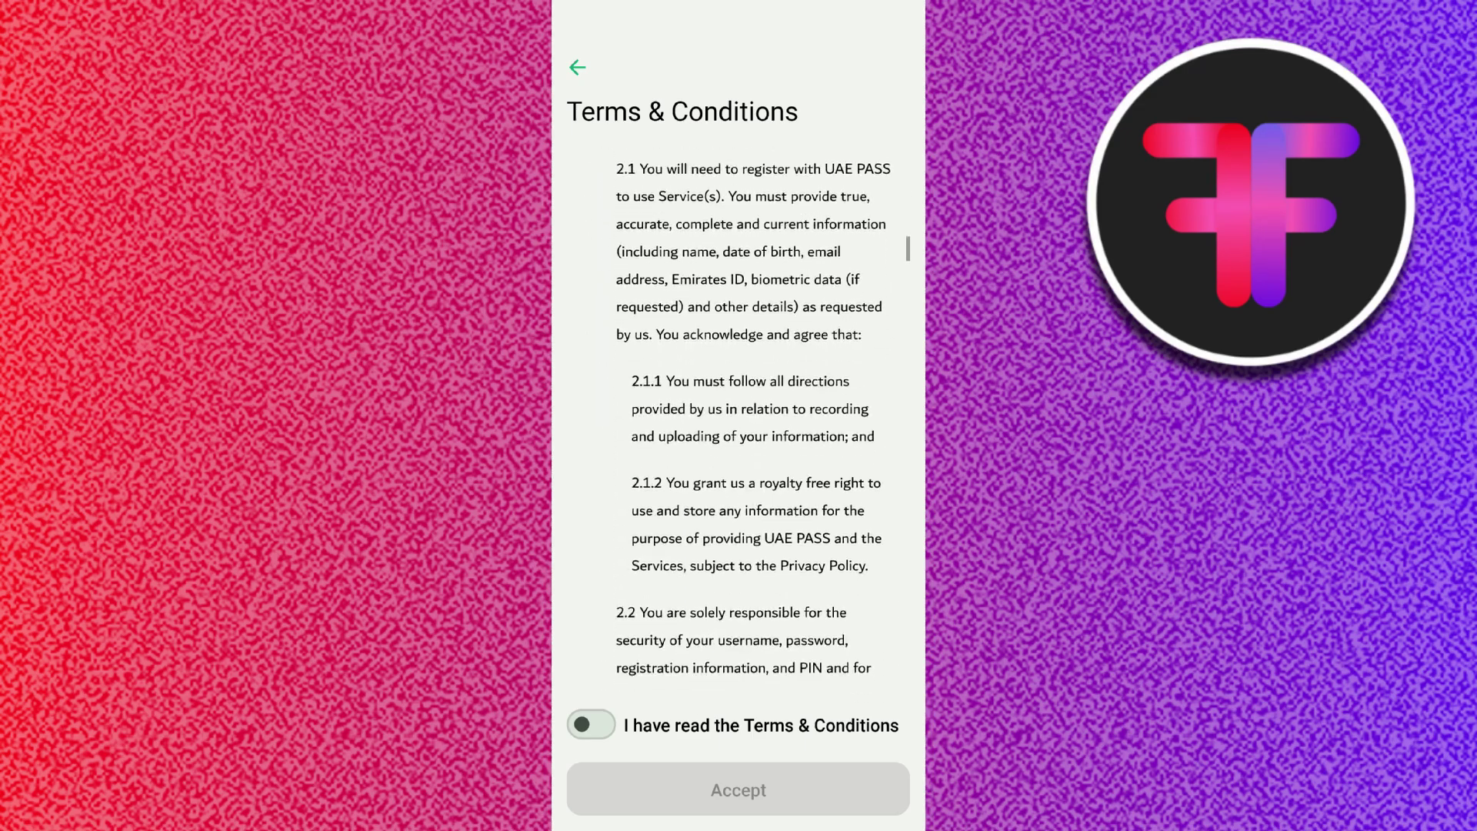
scroll(739, 415, down, 3)
scroll(739, 416, down, 5)
scroll(739, 416, down, 10)
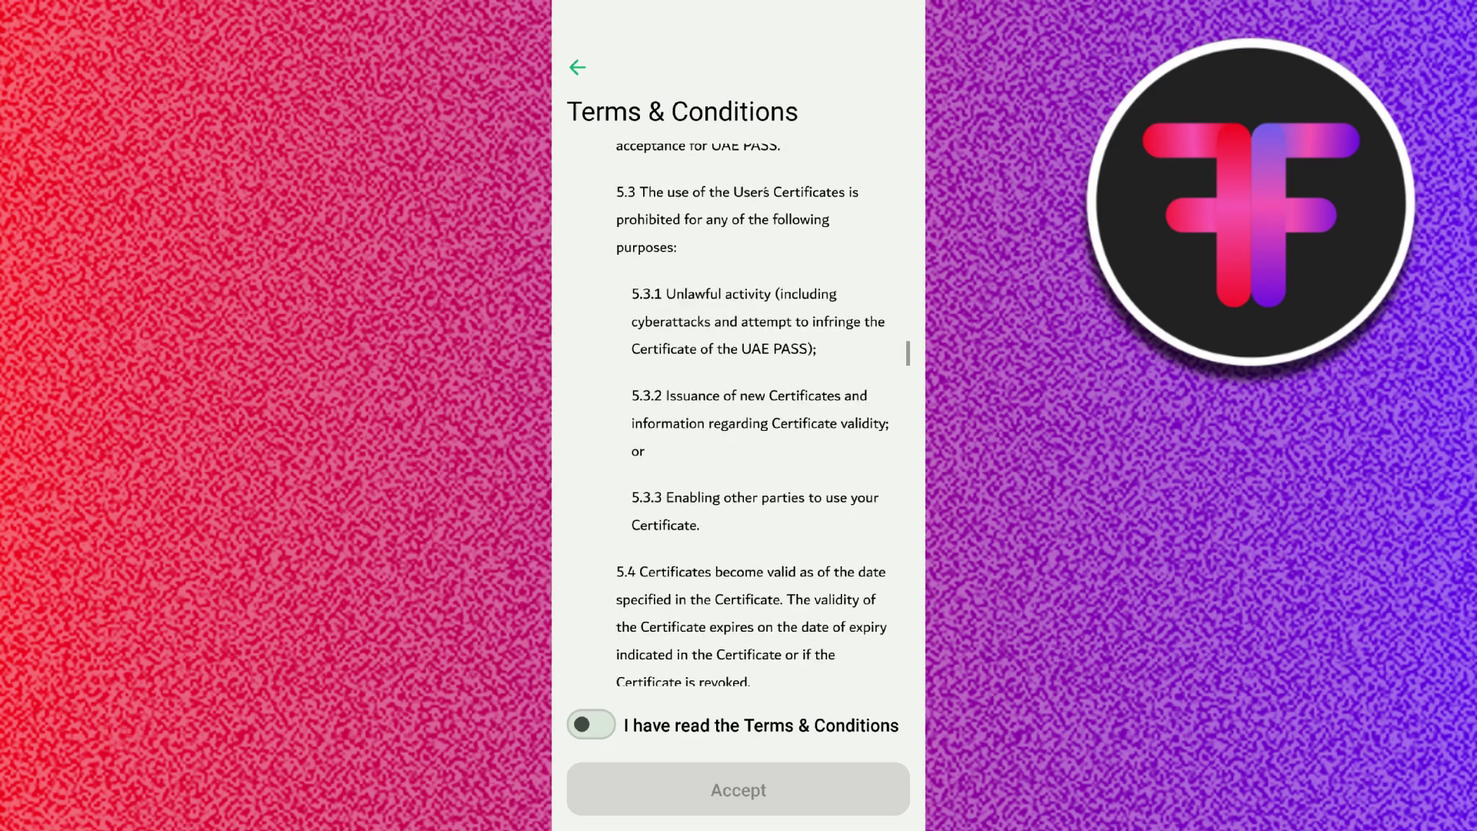
scroll(739, 417, down, 10)
scroll(738, 416, down, 10)
scroll(739, 416, down, 10)
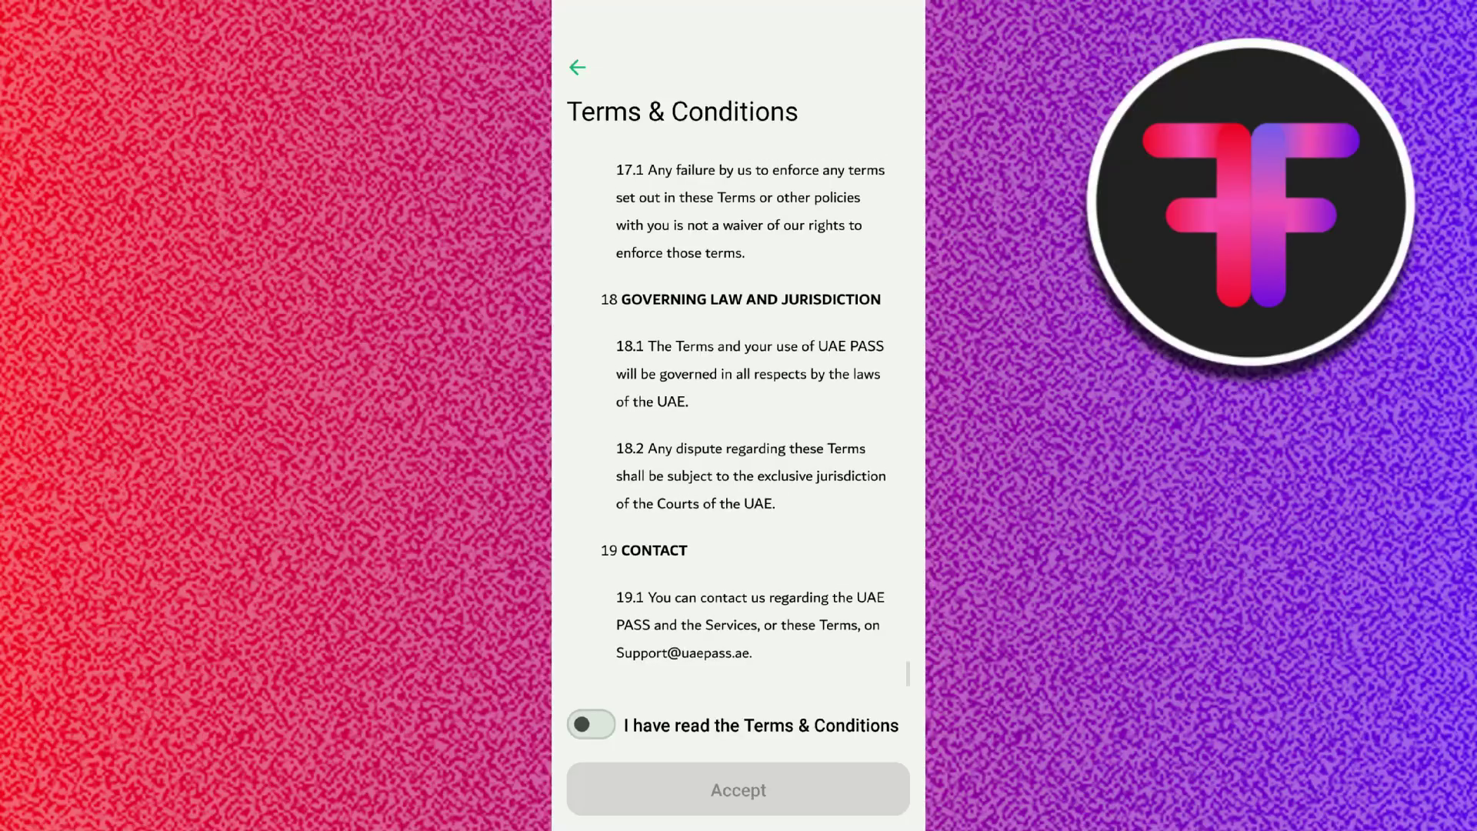